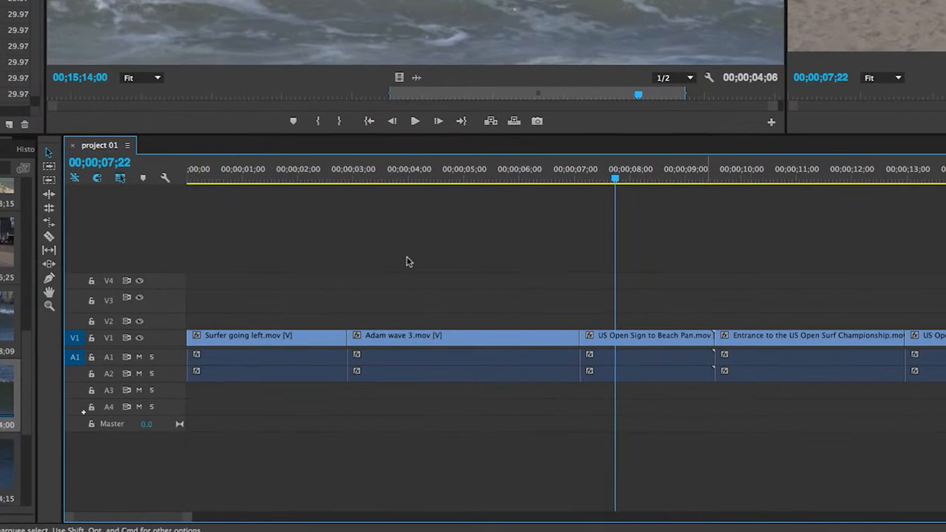
Step: Slip the US Open Sign to Beach Pan clip by +00;00;01;13 so it runs from source timecode 00;20;51;17 to 00;20;53;29
left_click(50, 251)
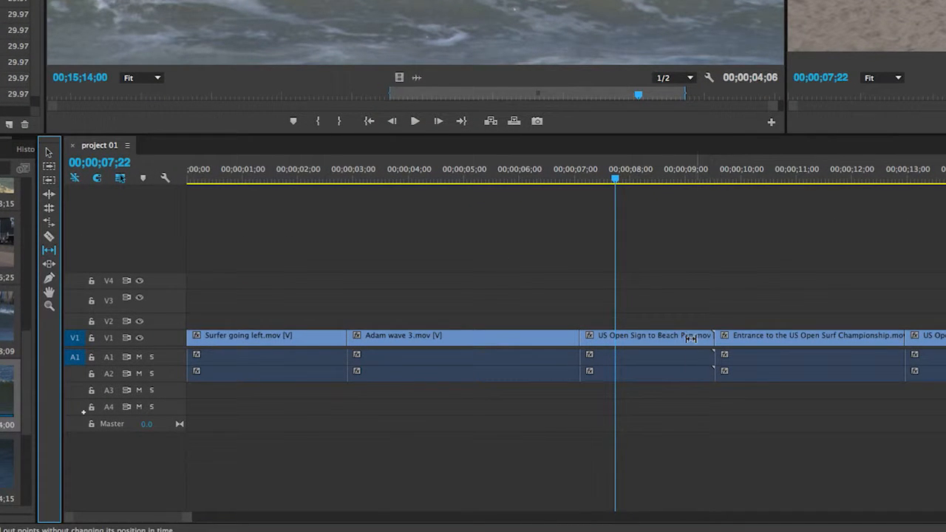
scroll(639, 338, "right", 1)
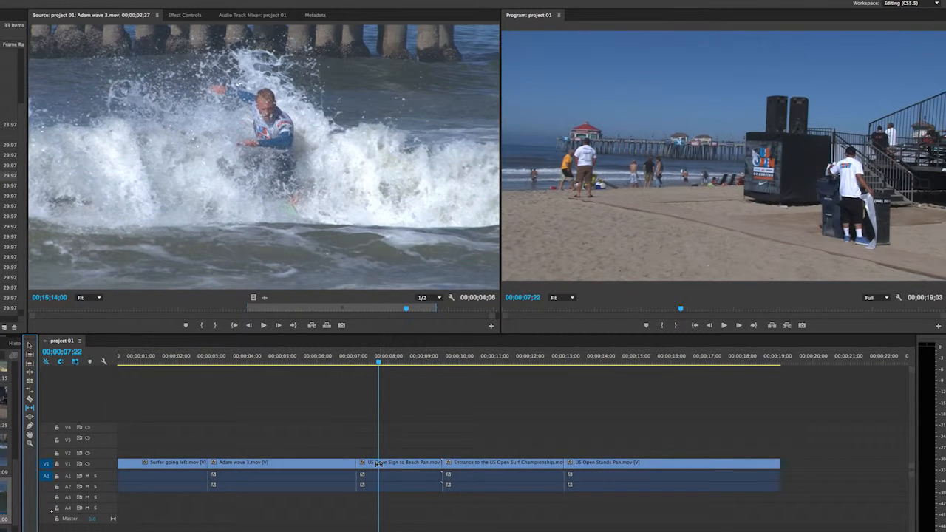
left_click_drag(379, 463, 408, 463)
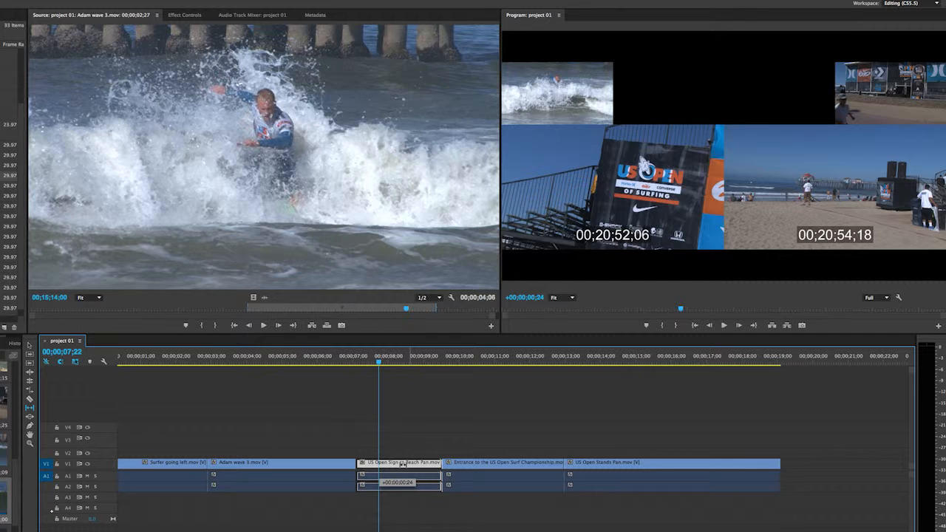
left_click_drag(402, 463, 403, 464)
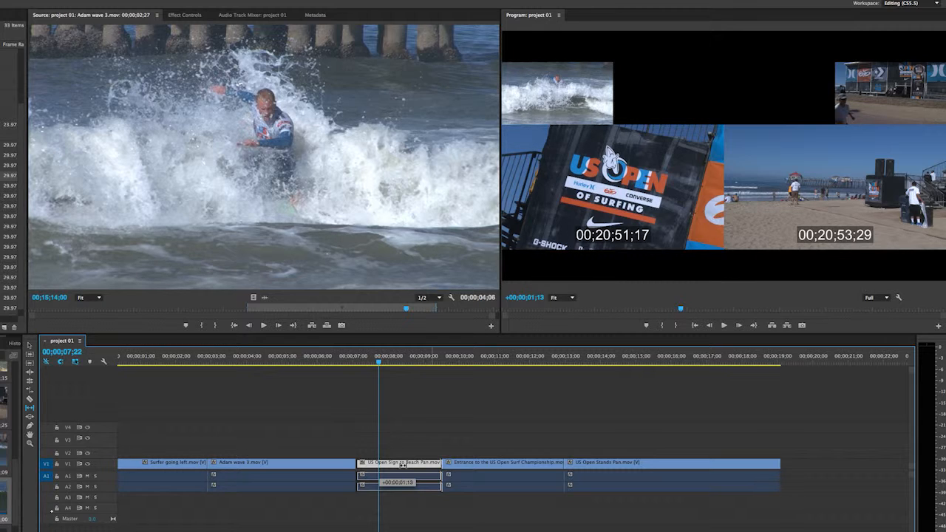
left_click_drag(403, 464, 403, 464)
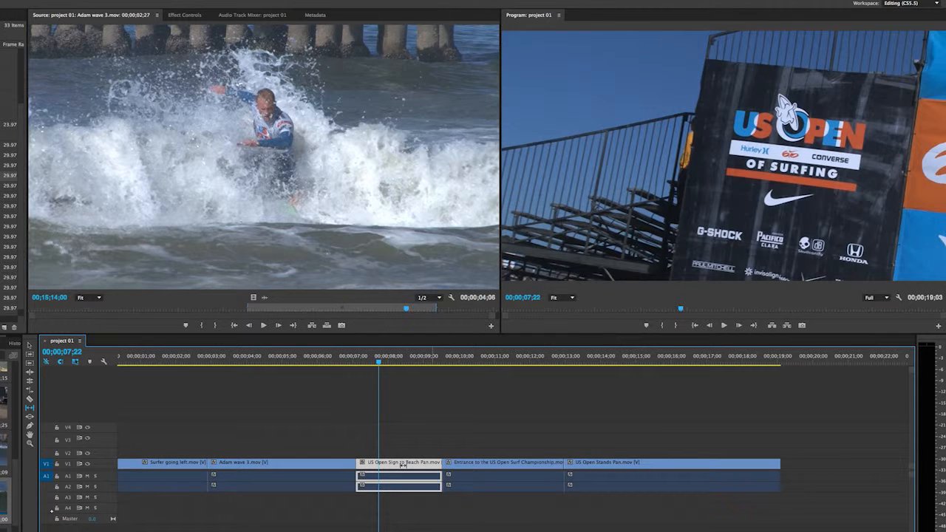
Step: Play the sequence from the start of the US Open Sign to Beach Pan clip to review the slipped footage
left_click_drag(379, 364, 358, 366)
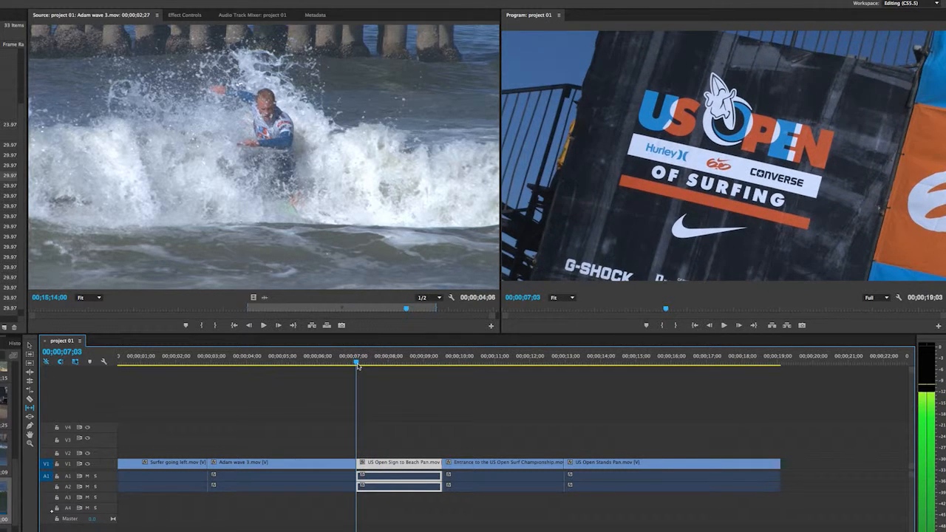
key("space")
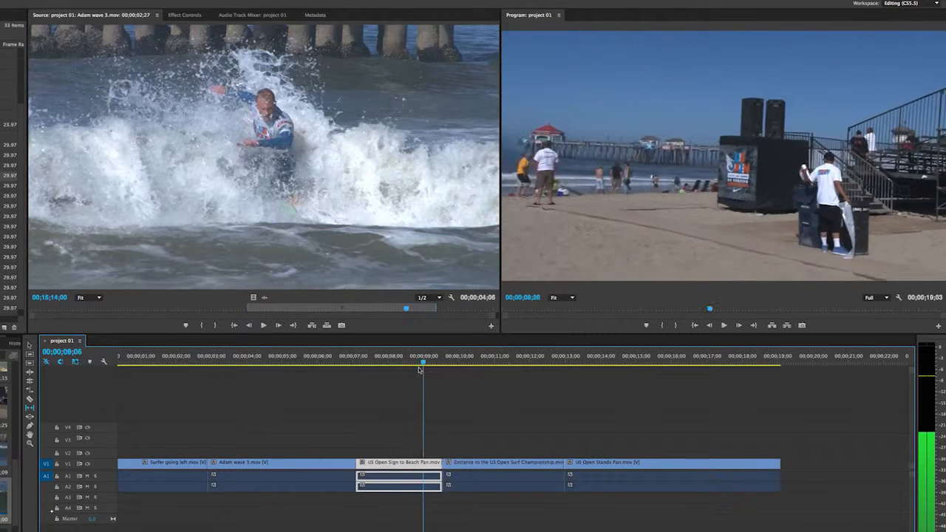
key("space")
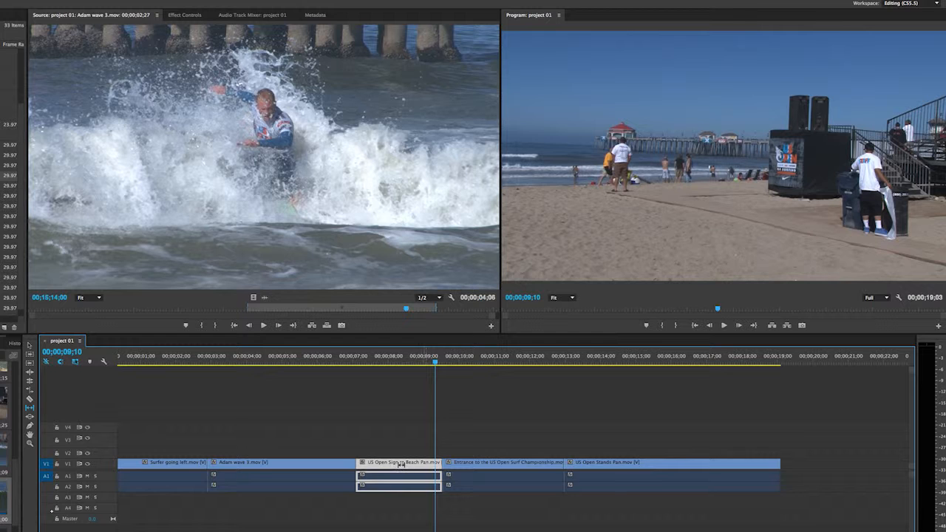
Step: Slip the US Open Sign to Beach Pan clip to a later part of its footage and scrub through it in the sequence
left_click_drag(401, 463, 342, 467)
left_click(364, 360)
left_click_drag(363, 360, 407, 386)
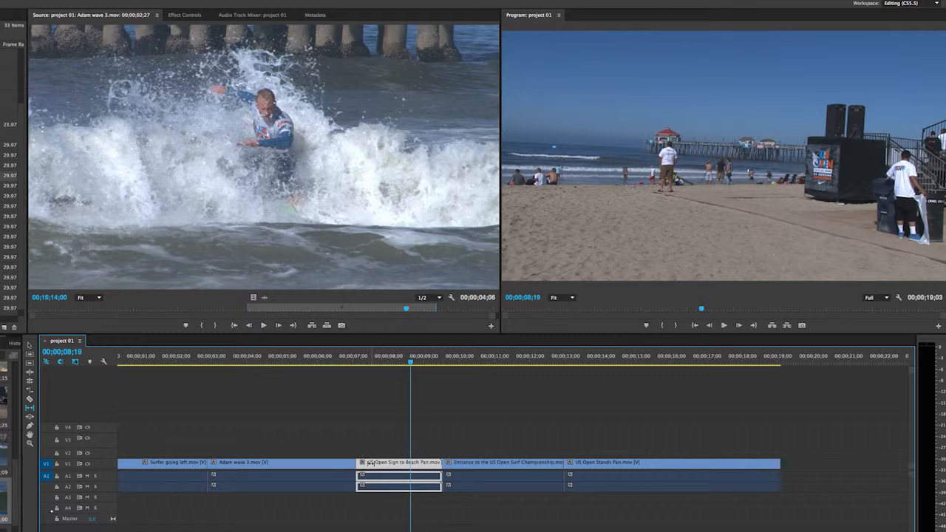
Step: Load the US Open Sign to Beach Pan clip in the Source Monitor and scrub the unused footage before its In point
left_click(30, 345)
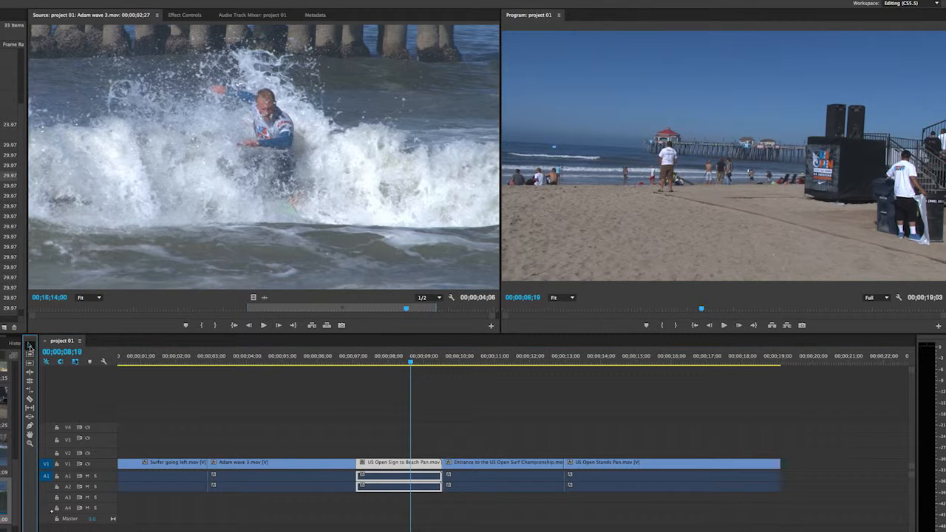
double_click(405, 465)
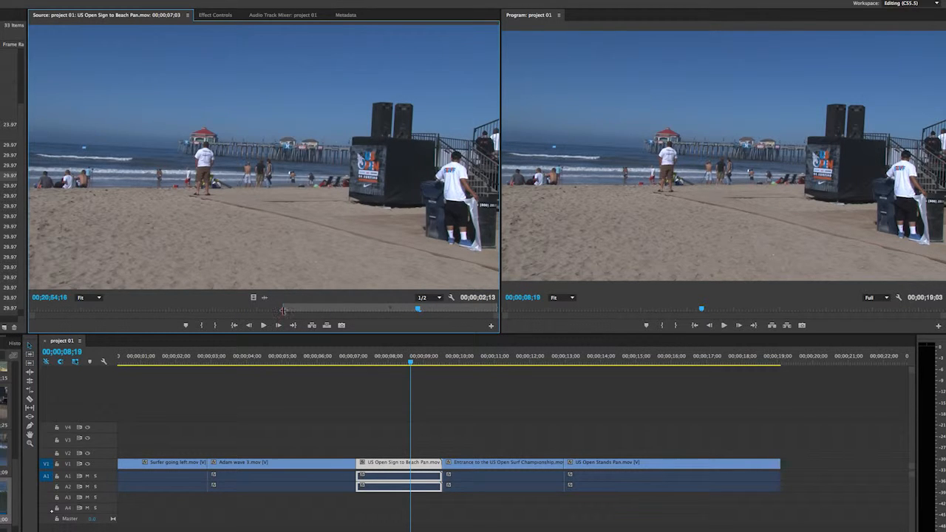
mouse_move(288, 309)
left_mouse_down()
mouse_move(391, 314)
mouse_move(295, 311)
left_mouse_up()
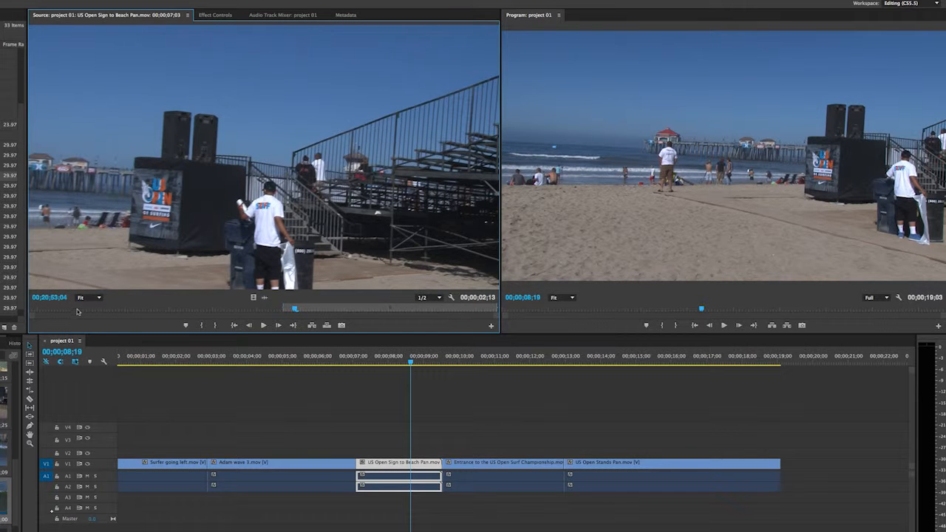
left_click_drag(77, 311, 218, 314)
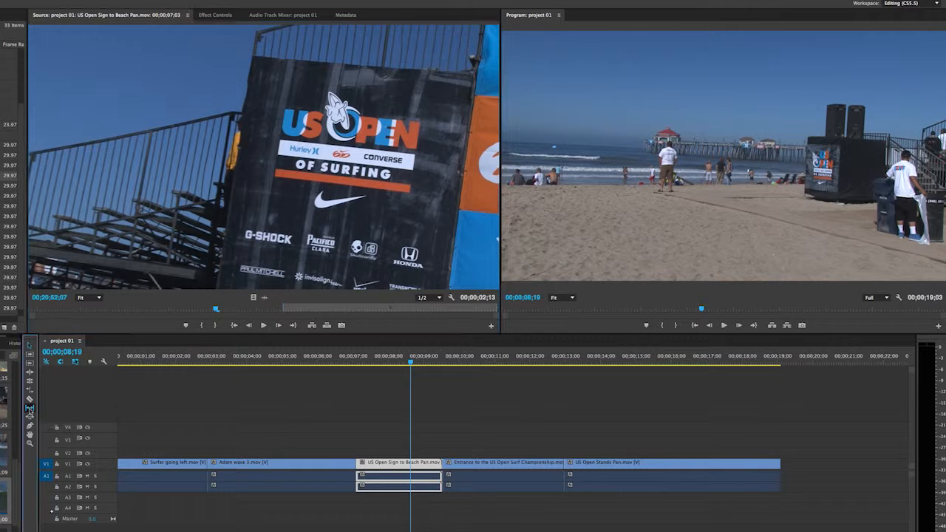
Step: Slip the US Open Sign to Beach Pan clip back to earlier footage that includes the sign, and save the project
left_click(30, 408)
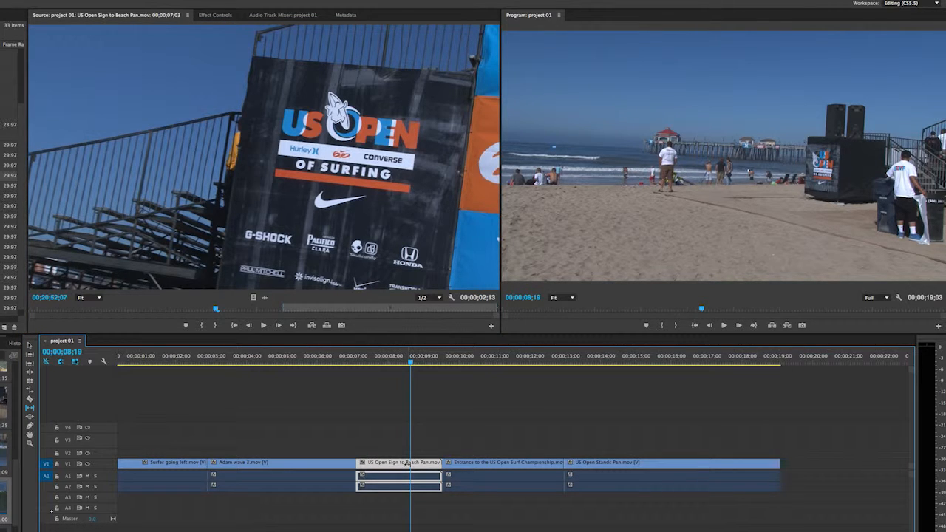
mouse_move(401, 463)
left_mouse_down()
mouse_move(383, 463)
mouse_move(412, 464)
mouse_move(403, 463)
left_mouse_up()
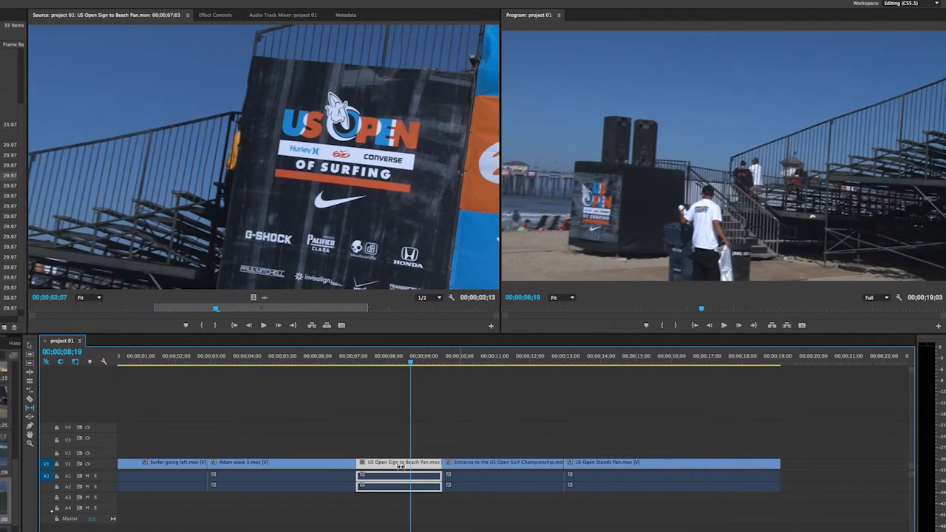
left_click(382, 361)
left_click_drag(382, 363, 418, 367)
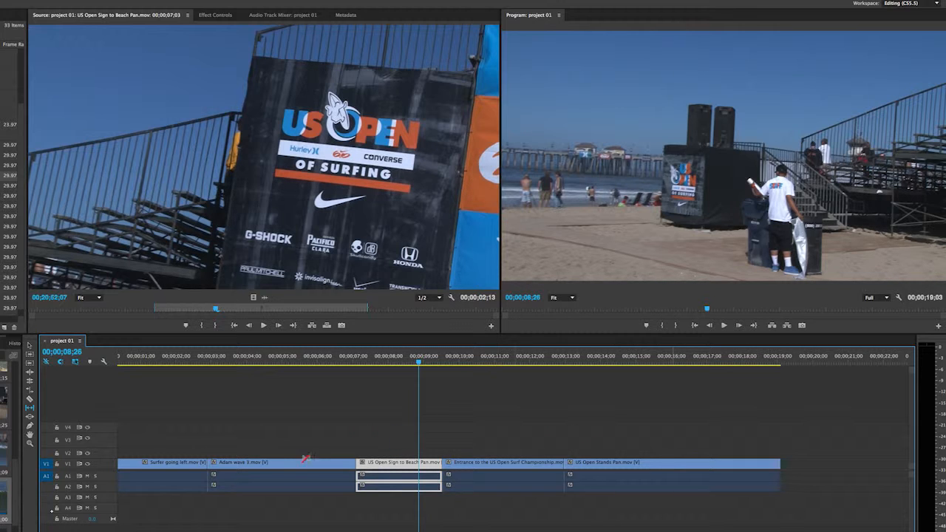
key("ctrl+s")
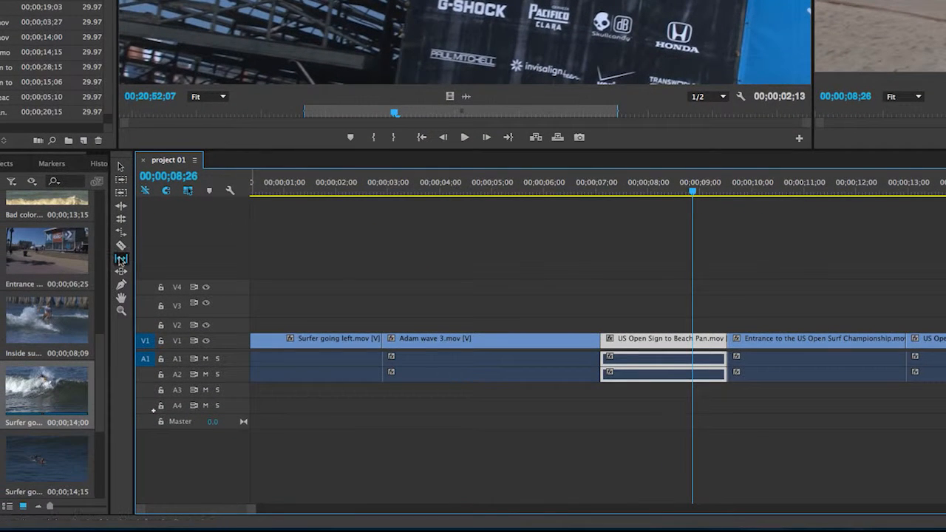
Step: Use the Slide tool to move the US Open Sign to Beach Pan clip earlier and later, returning it to 00;00;07;03
left_click(121, 273)
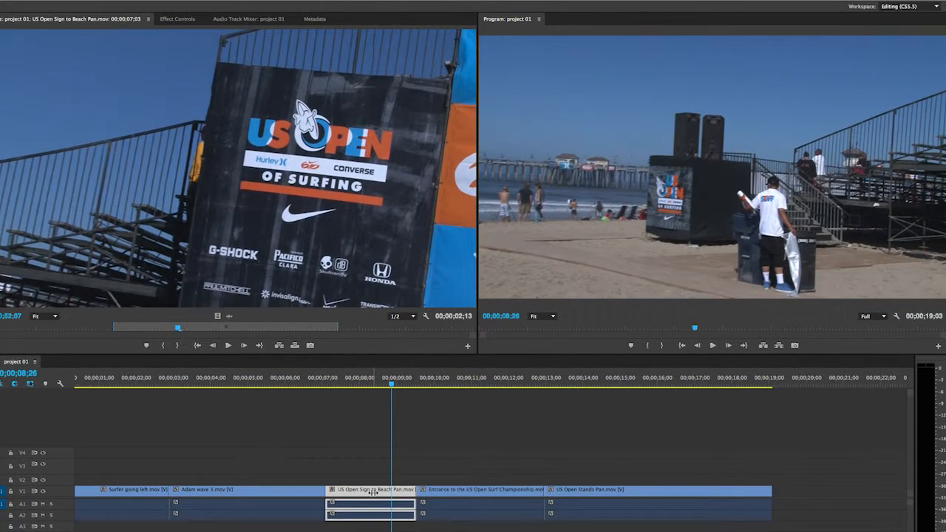
left_click_drag(370, 492, 290, 492)
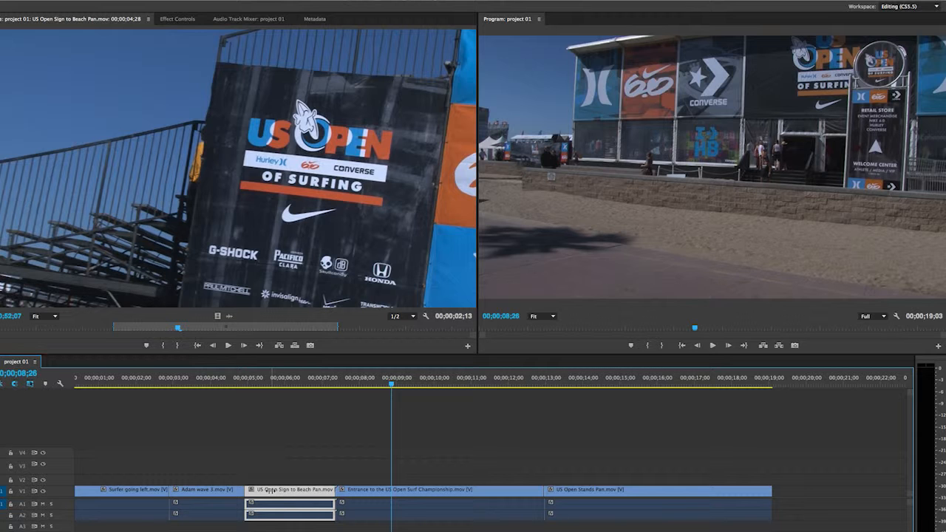
left_click_drag(271, 489, 332, 492)
left_click_drag(371, 493, 385, 494)
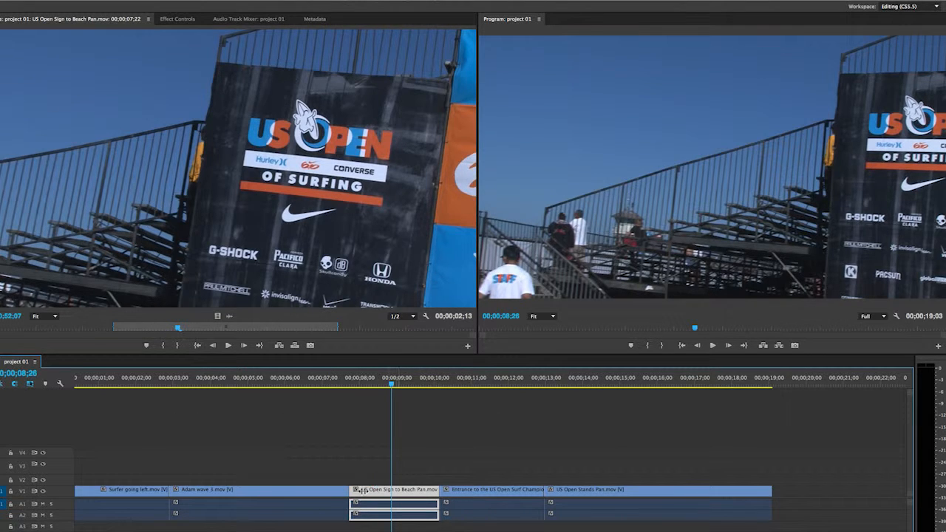
left_click_drag(374, 493, 334, 490)
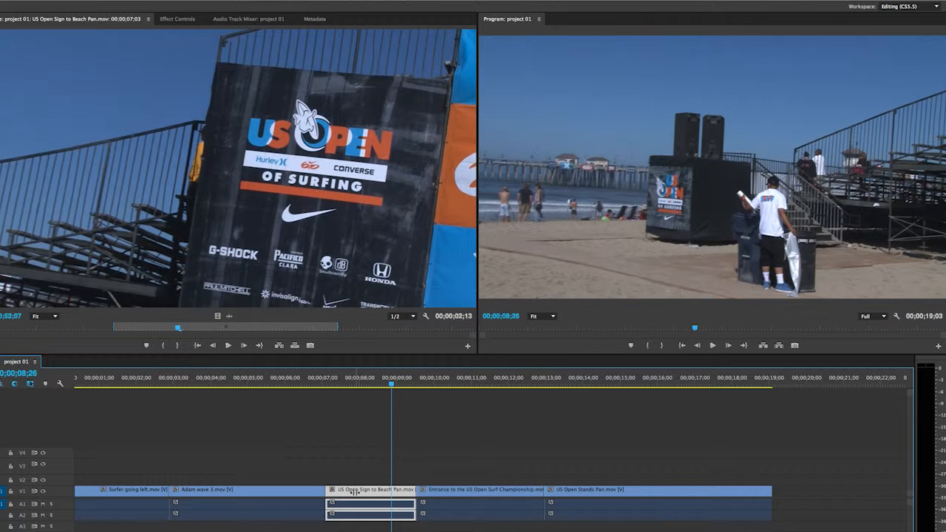
Step: Slide the US Open Sign to Beach Pan clip 12 frames later and select its outgoing and incoming neighbour clips in turn
left_click_drag(356, 492, 370, 492)
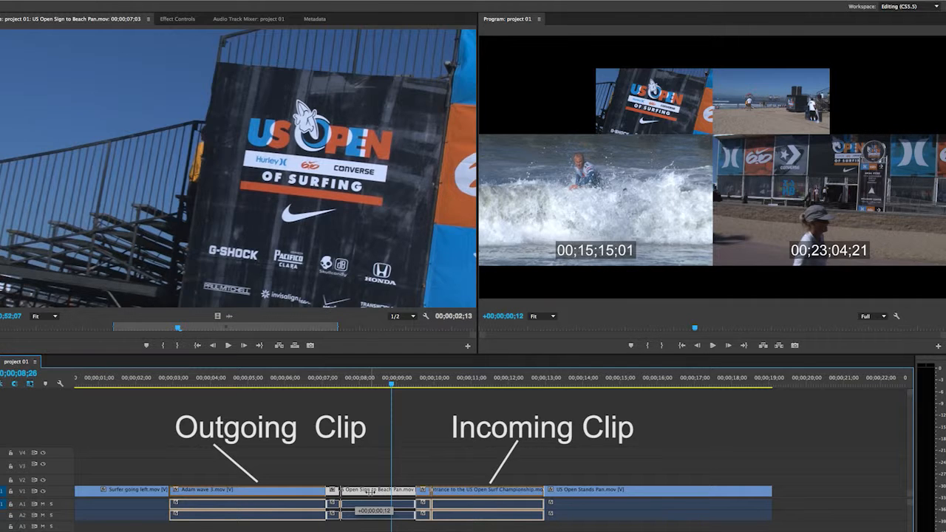
left_click_drag(369, 491, 369, 491)
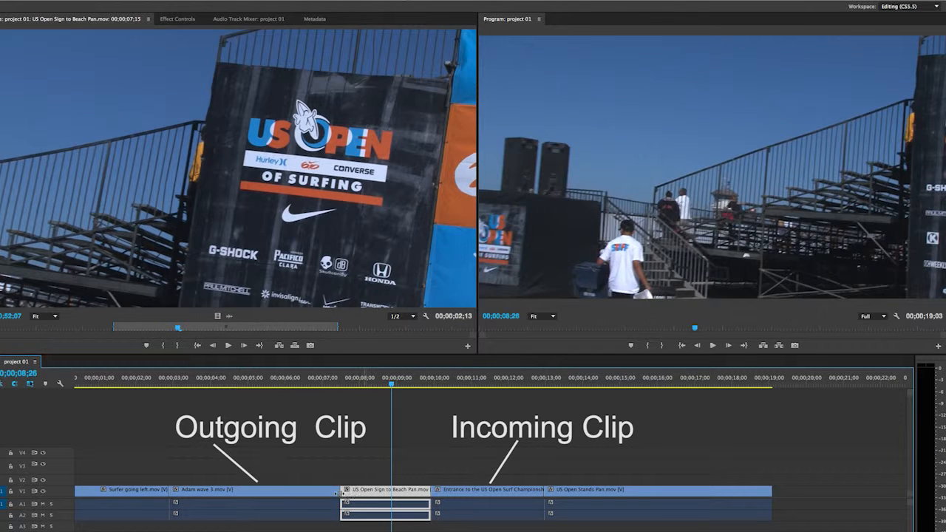
left_click(329, 493)
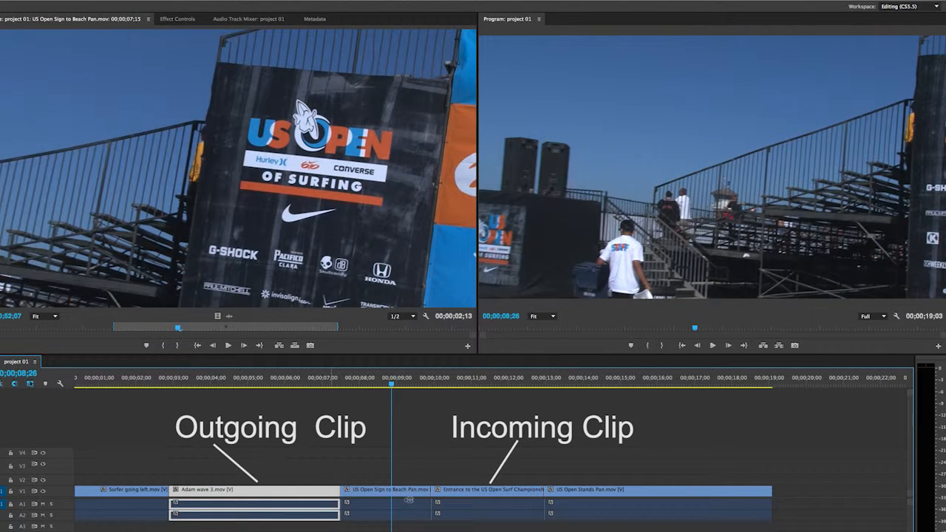
left_click(433, 490)
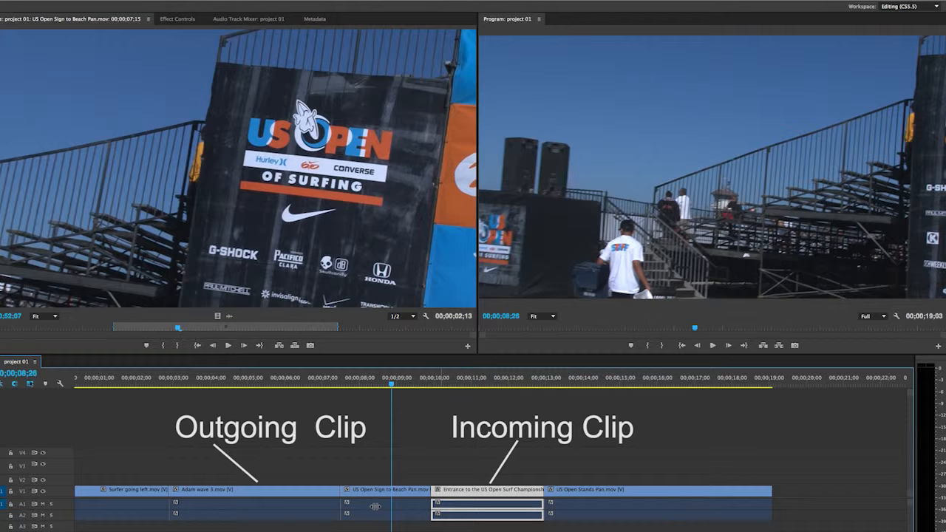
Step: Slide the US Open Sign to Beach Pan clip further along the sequence so it starts at 00;00;07;29
mouse_move(368, 490)
left_mouse_down()
mouse_move(357, 490)
mouse_move(375, 490)
left_mouse_up()
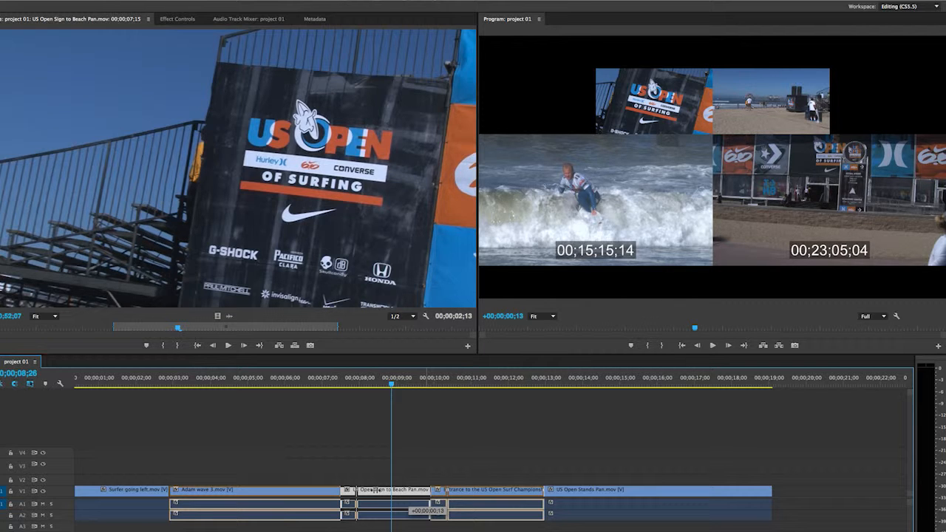
left_click_drag(376, 490, 375, 490)
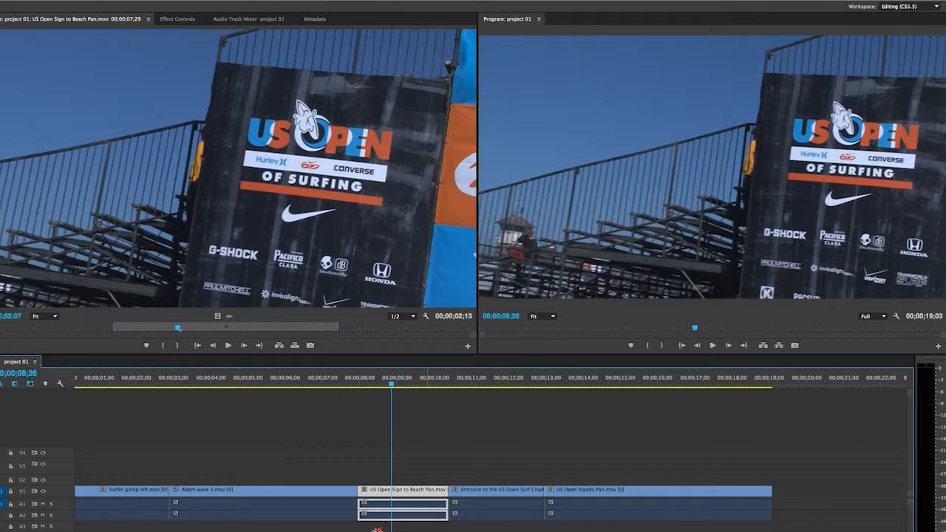